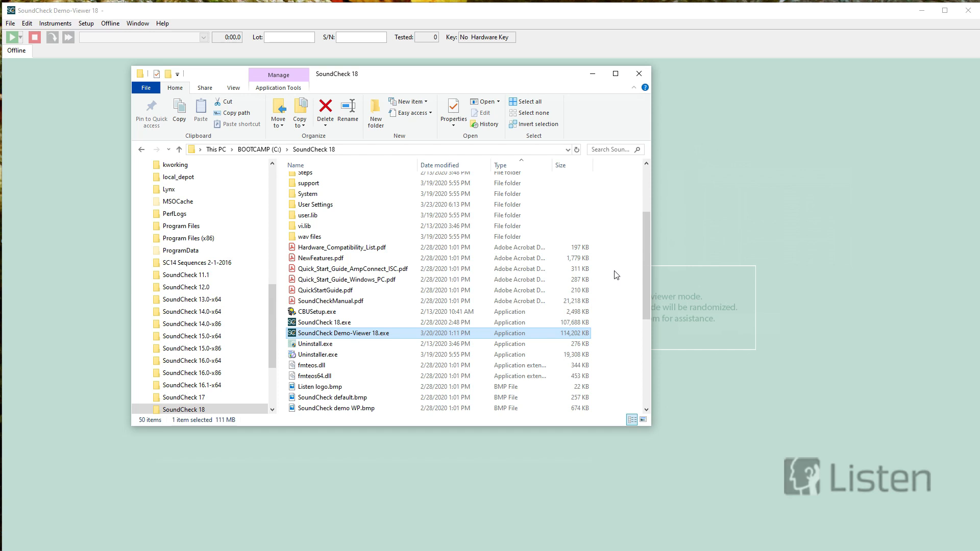
- Switch to Chrome, look over the SoundCheck demo request page and its product overview, and return to SoundCheck
click(594, 75)
key(alt+Tab)
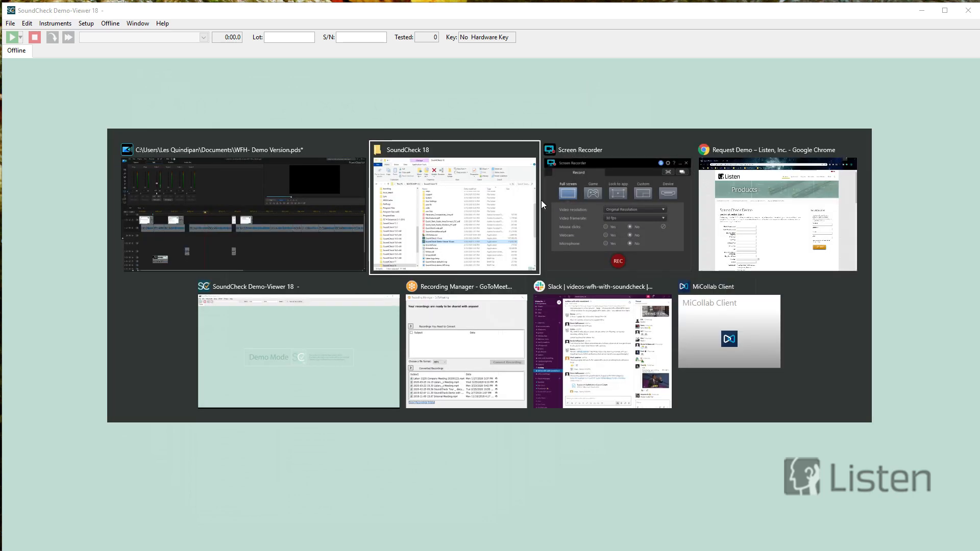
click(731, 220)
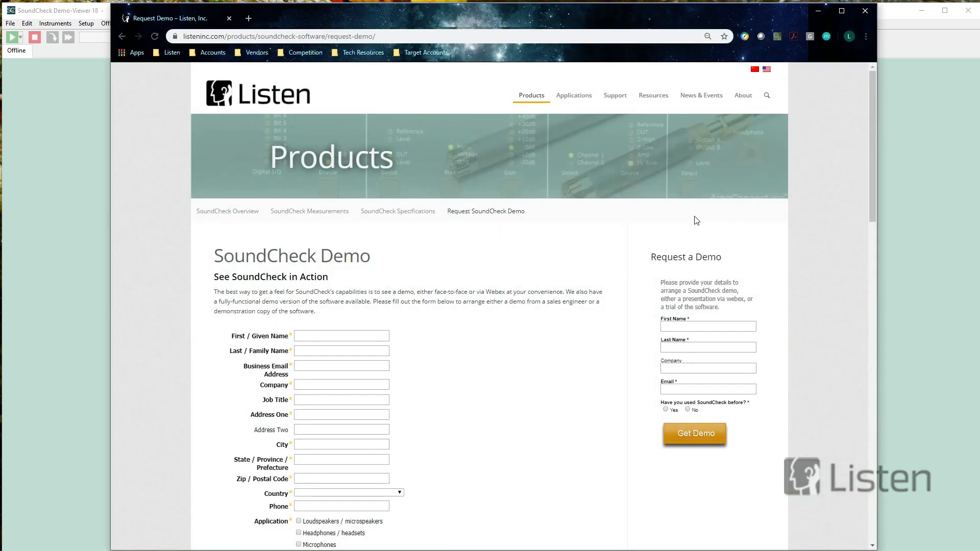
mouse_move(517, 100)
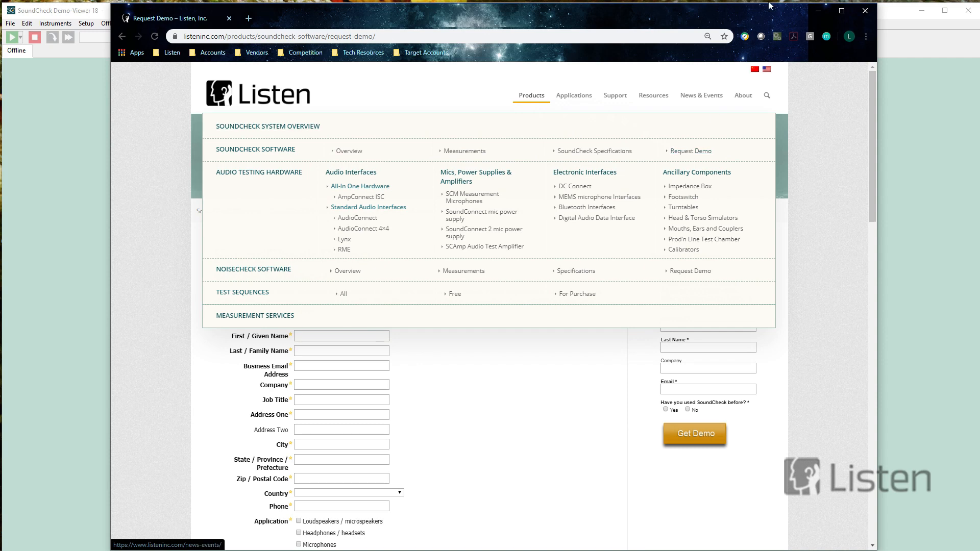
click(818, 11)
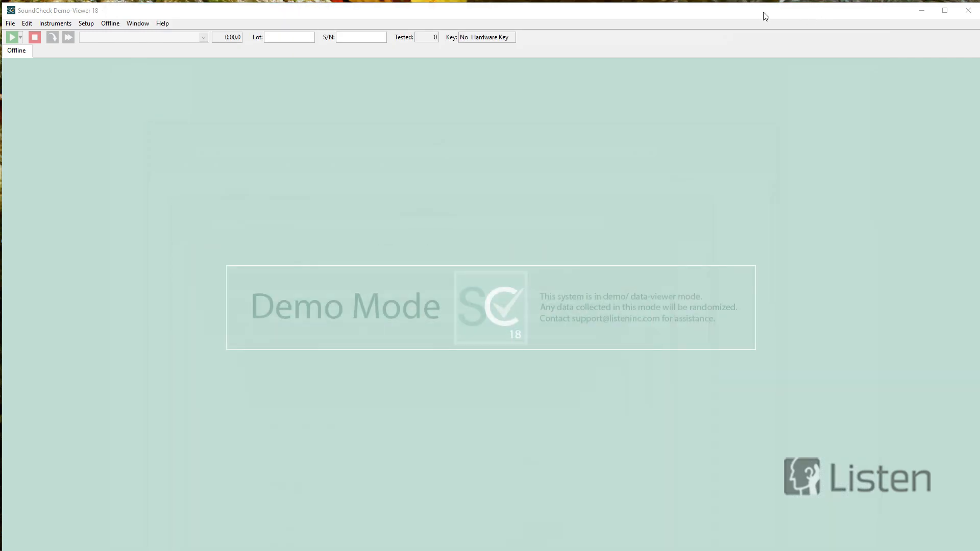
- Examine the audio hardware setup, checking the device choices for Input 1 and Output 1, and leave it without saving
click(90, 24)
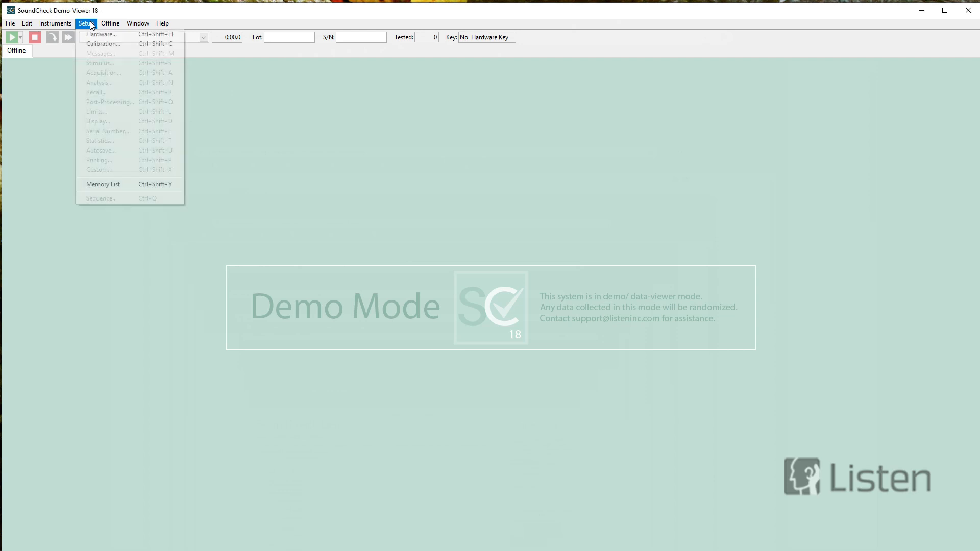
click(88, 35)
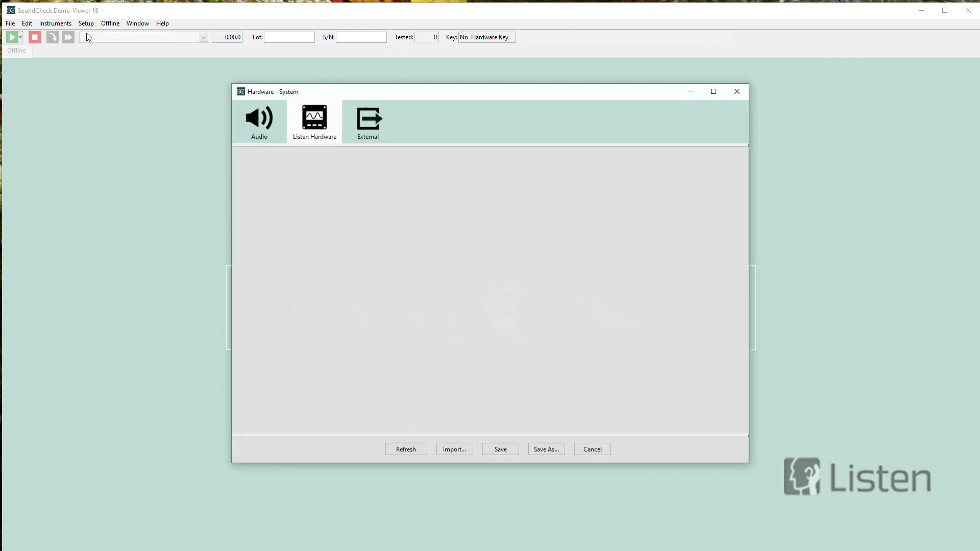
click(249, 119)
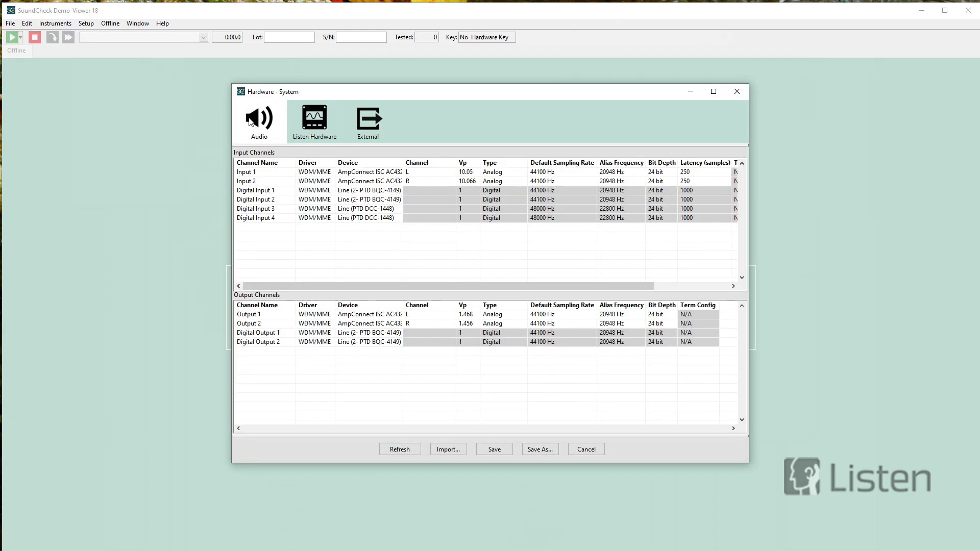
click(398, 174)
click(397, 173)
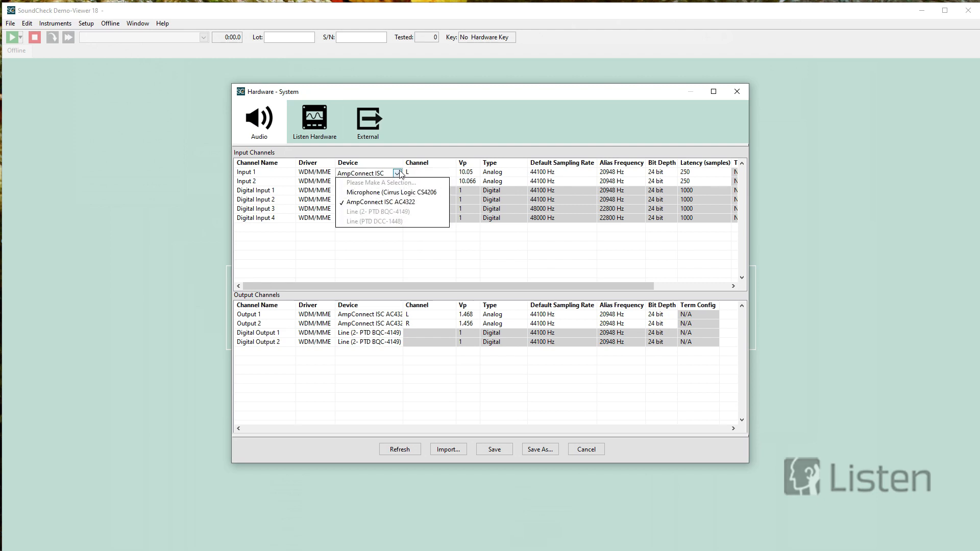
click(383, 242)
click(401, 315)
click(397, 316)
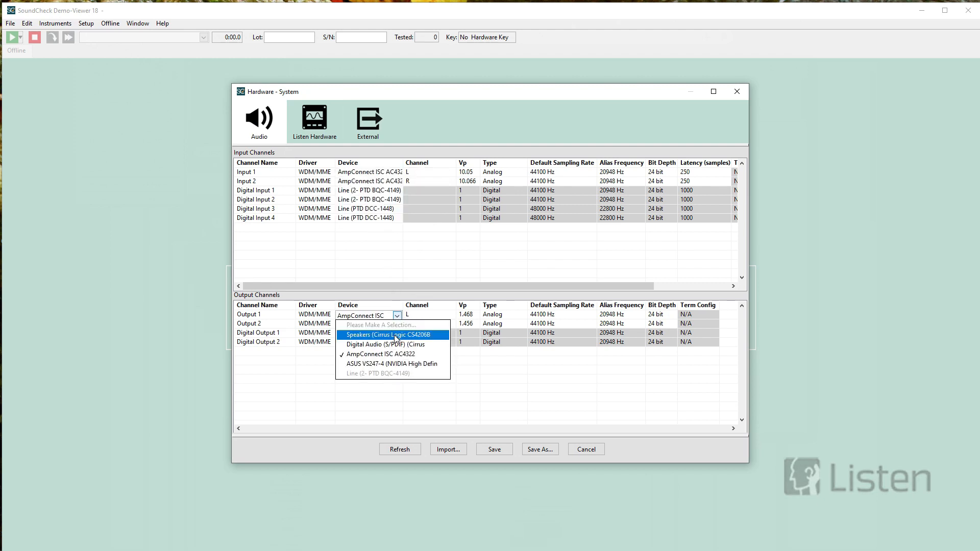
click(601, 452)
click(601, 453)
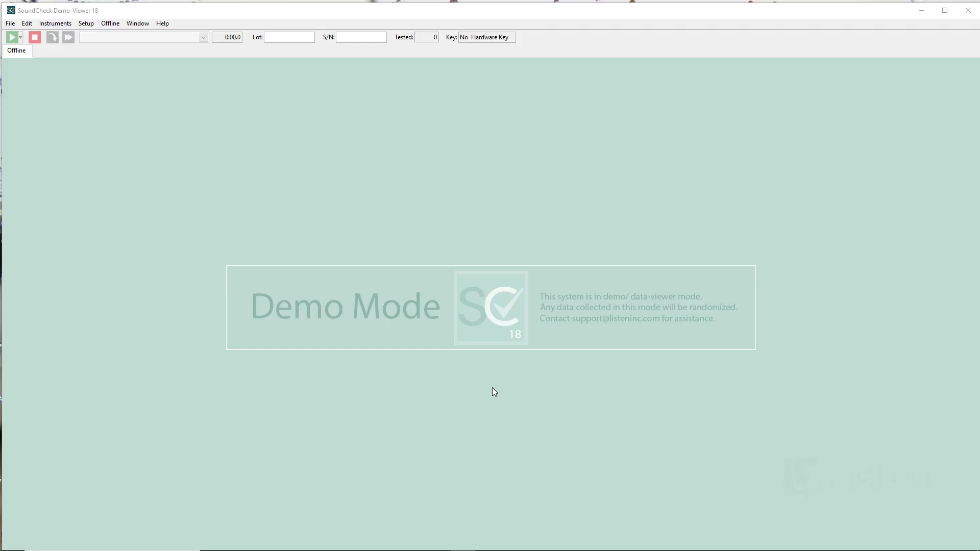
- Switch to File Explorer, look over the example sequences in the How To examples folder, and return to SoundCheck
key(alt+Tab)
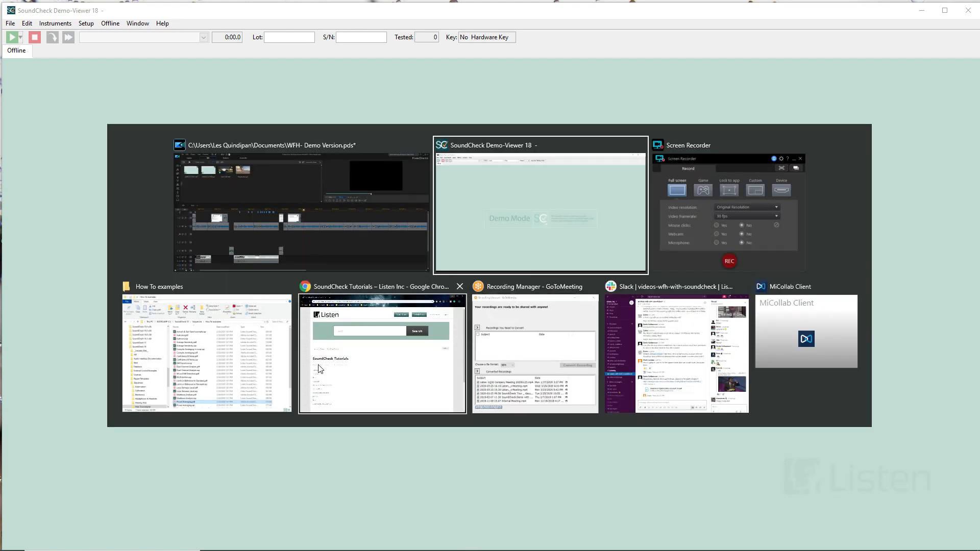
click(219, 356)
click(326, 373)
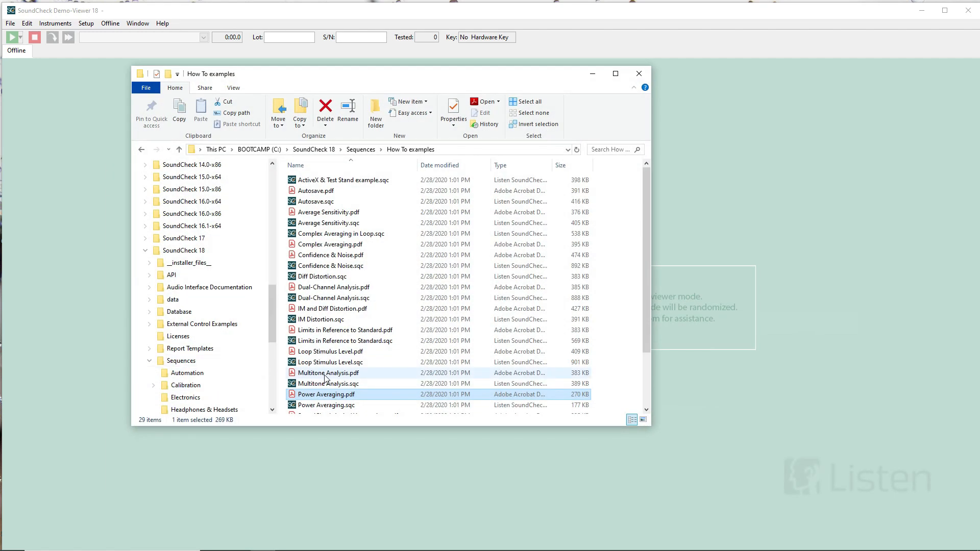
click(453, 320)
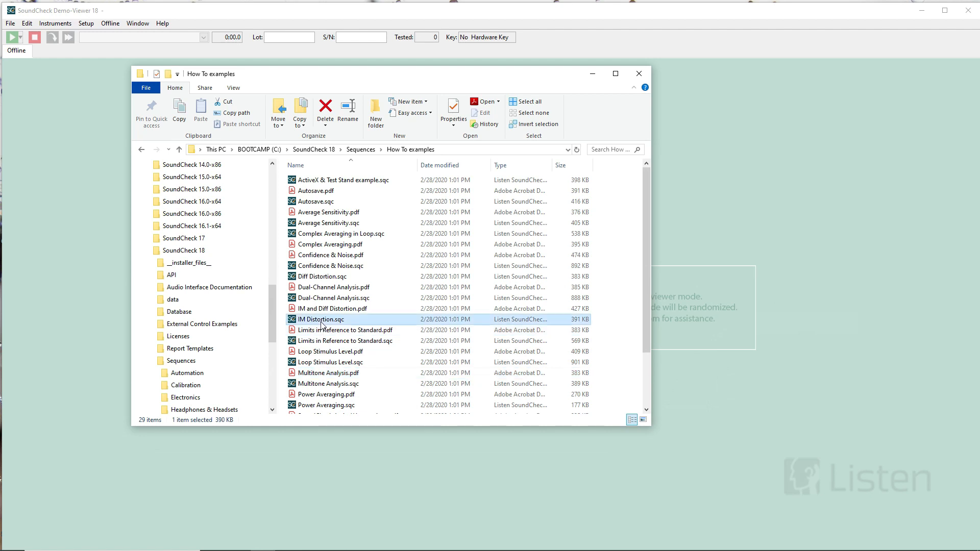
click(595, 77)
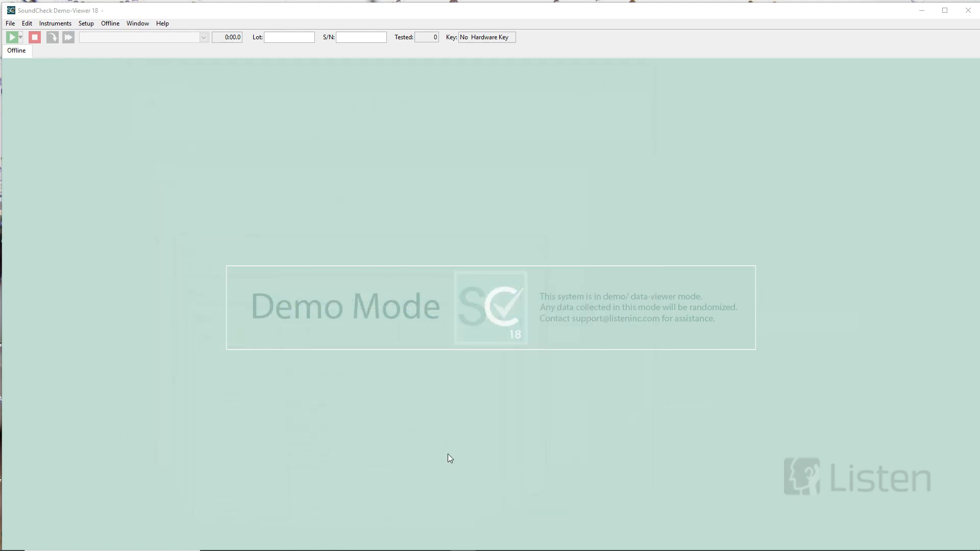
- Switch to Chrome, look over the list of SoundCheck Tutorials, and return to SoundCheck
key(alt+Tab)
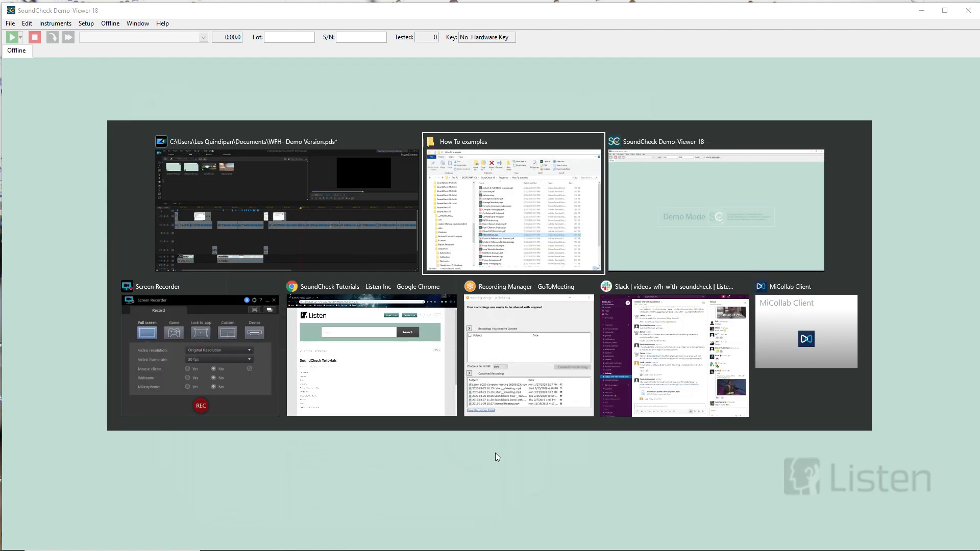
click(426, 401)
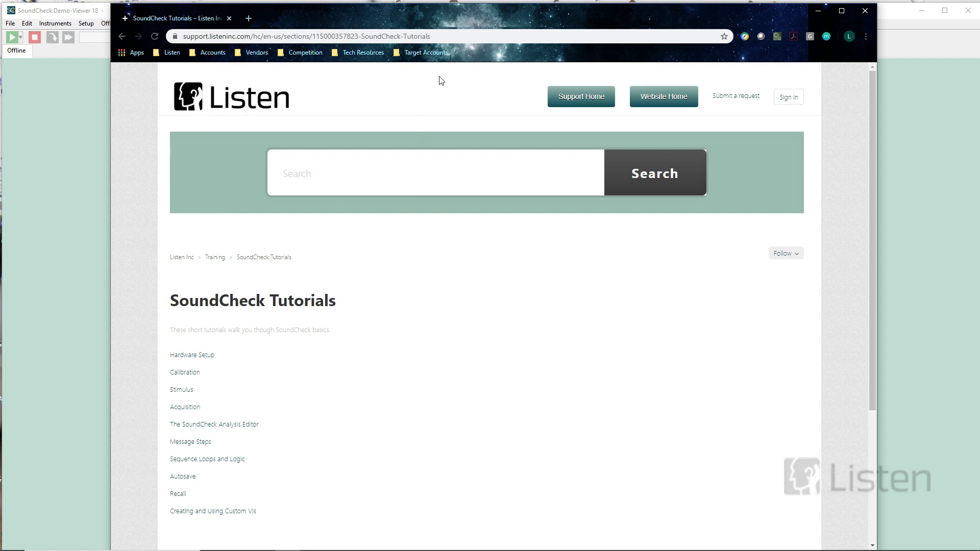
click(819, 10)
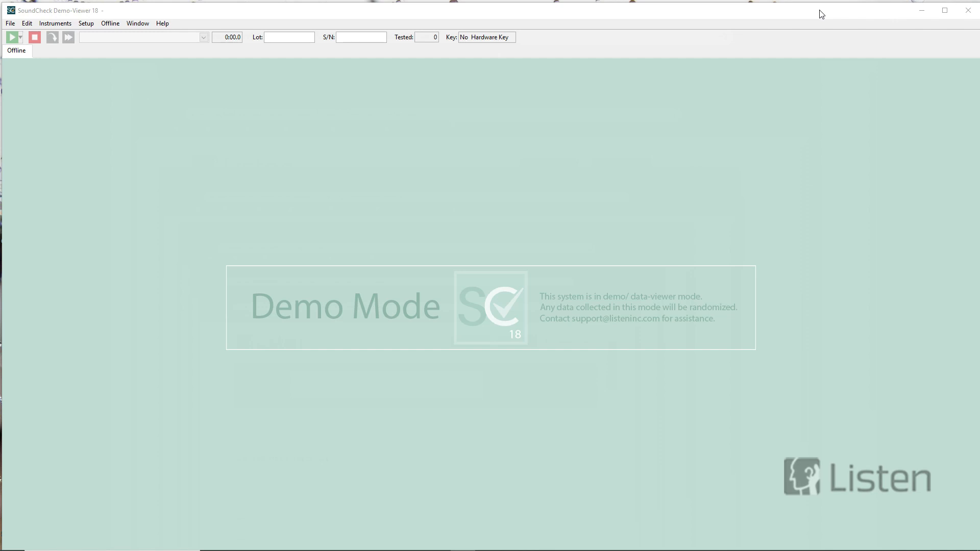
- Open the Memory List and load the Statistics curves.dat file from the SoundCheck 18 data folder
click(85, 24)
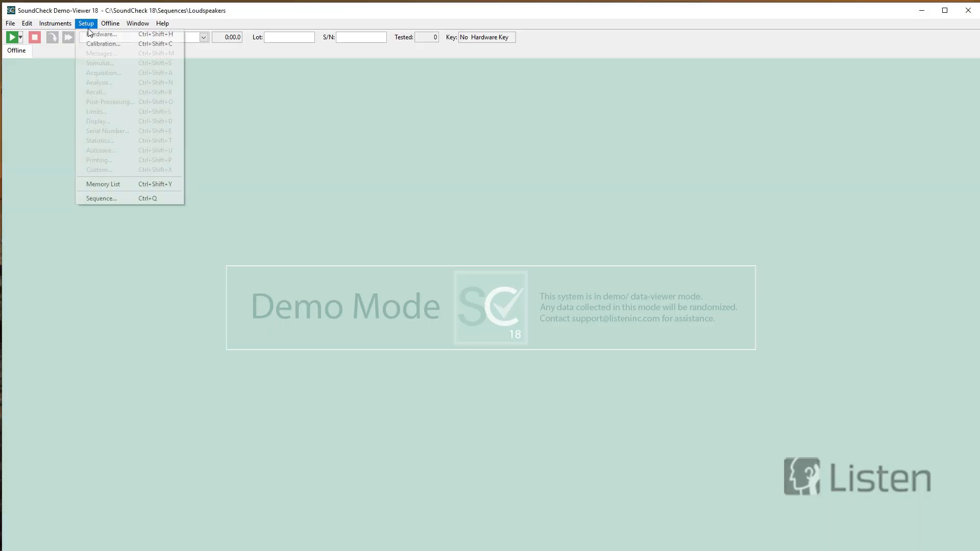
click(93, 184)
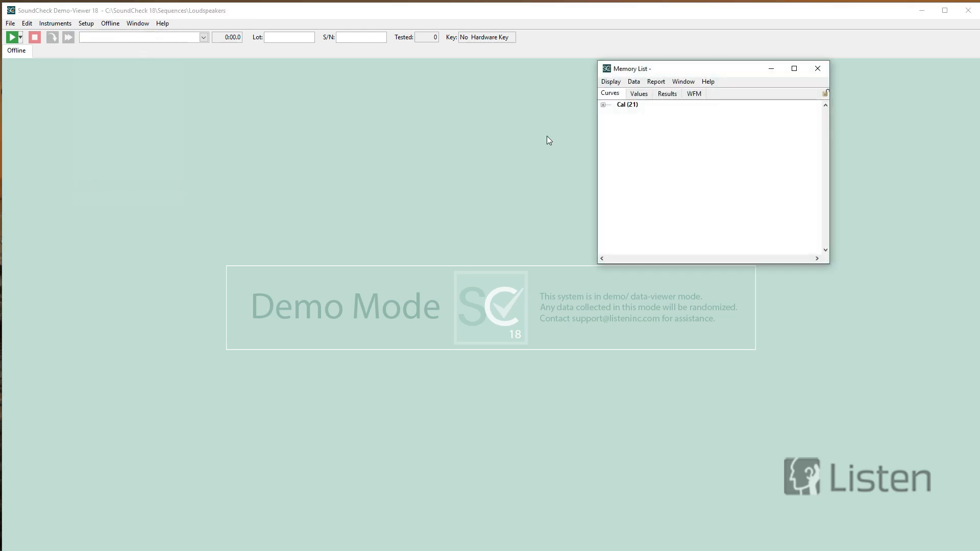
click(633, 82)
click(630, 96)
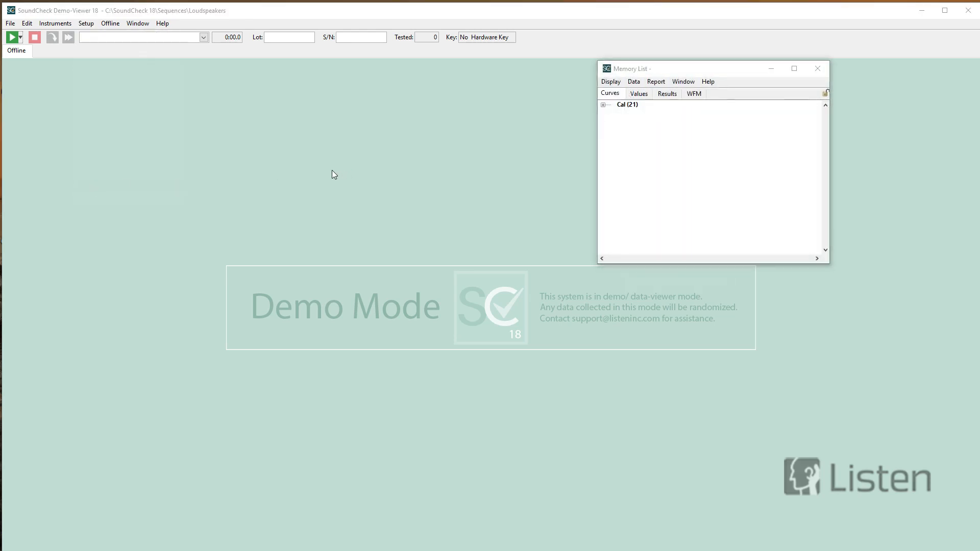
scroll(163, 158, down, 1)
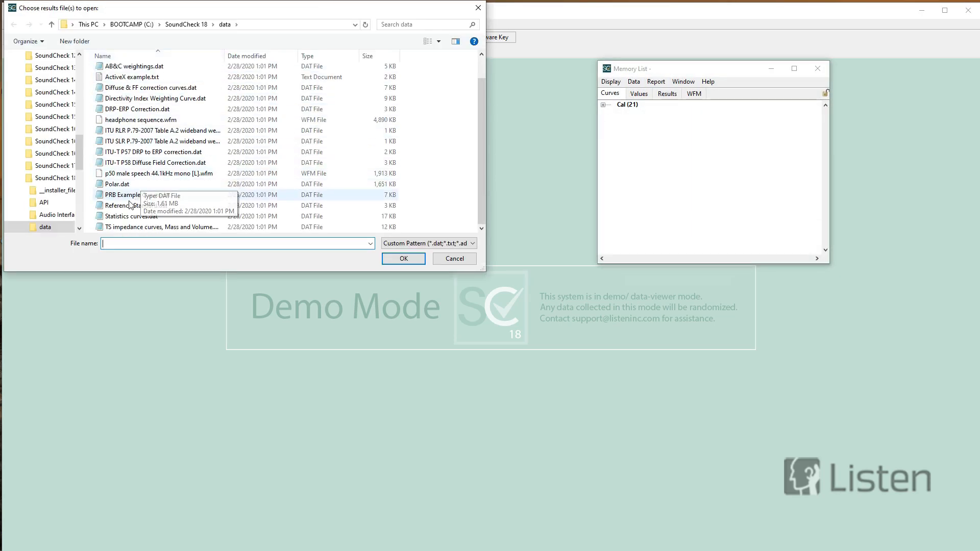
click(130, 216)
click(404, 258)
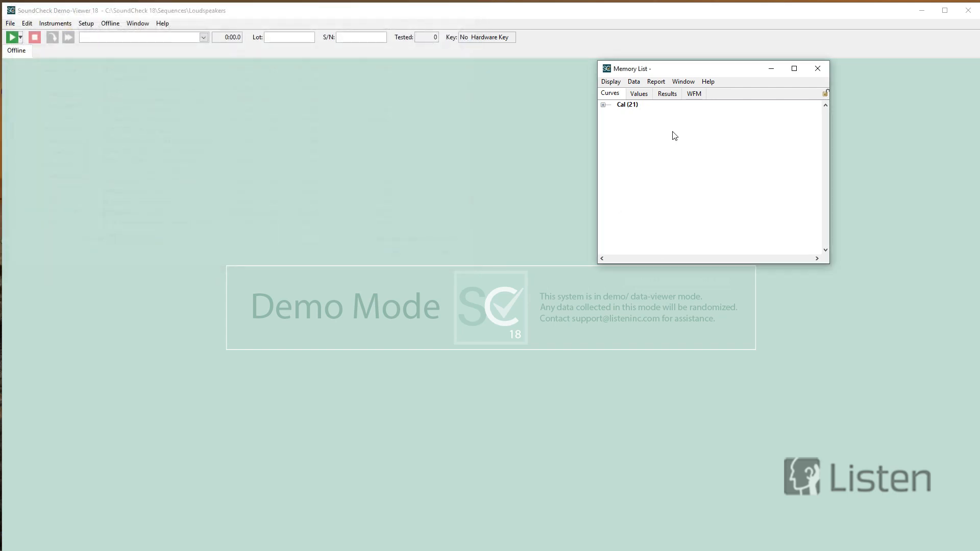
- Select all the Fundamental curves in the STATISTICS CURVES group and display them on a new XY graph
shift+click(642, 170)
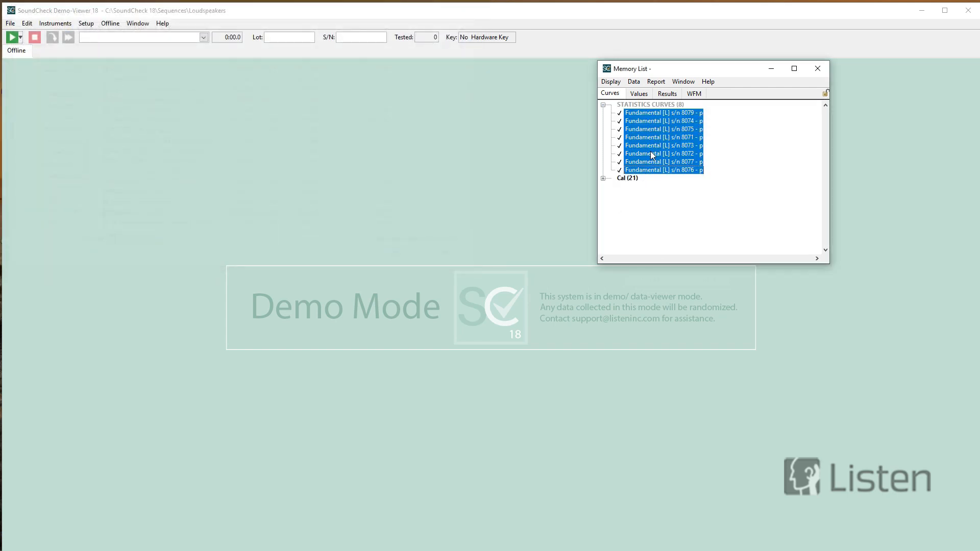
right_click(651, 151)
mouse_move(665, 170)
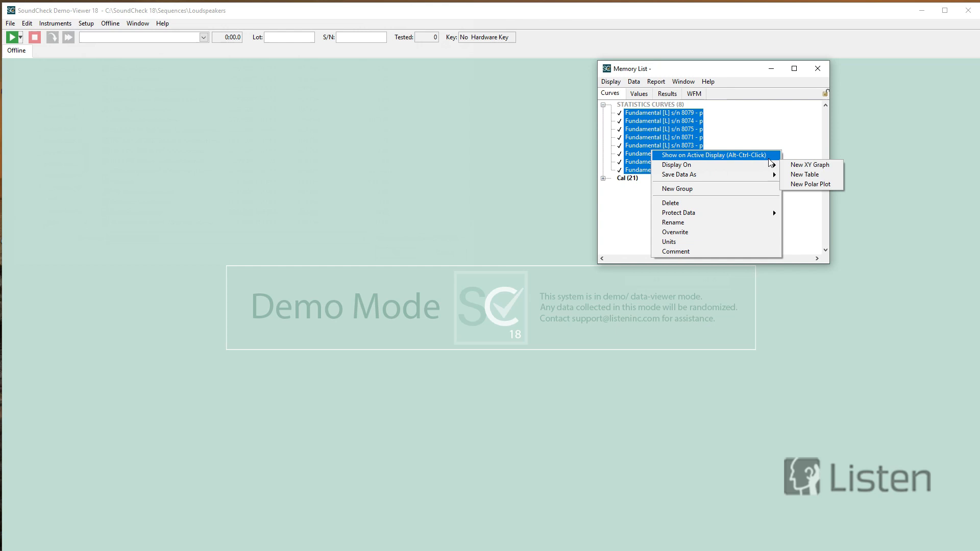
click(796, 164)
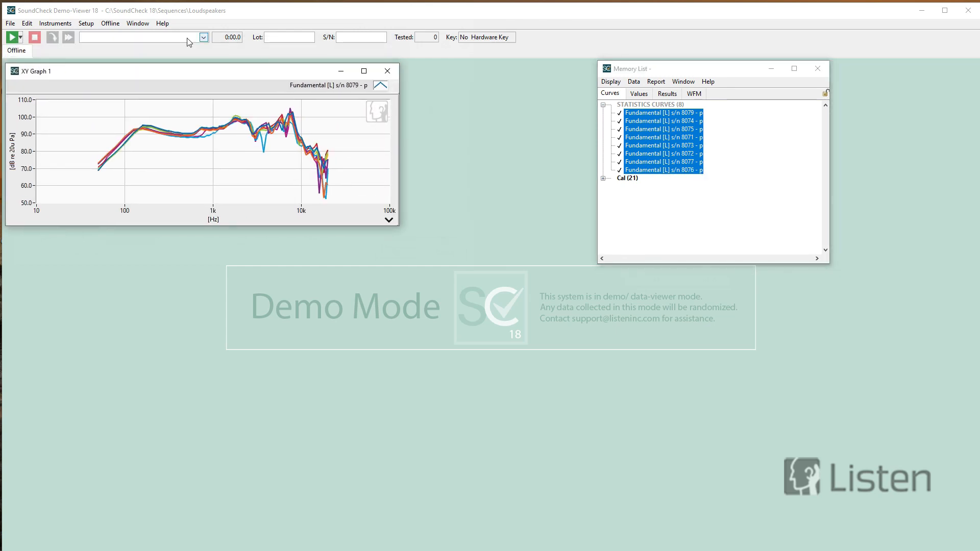
- Open the offline statistics step OFFLINE.Sta and select all eight Fundamental curves as its data
click(110, 23)
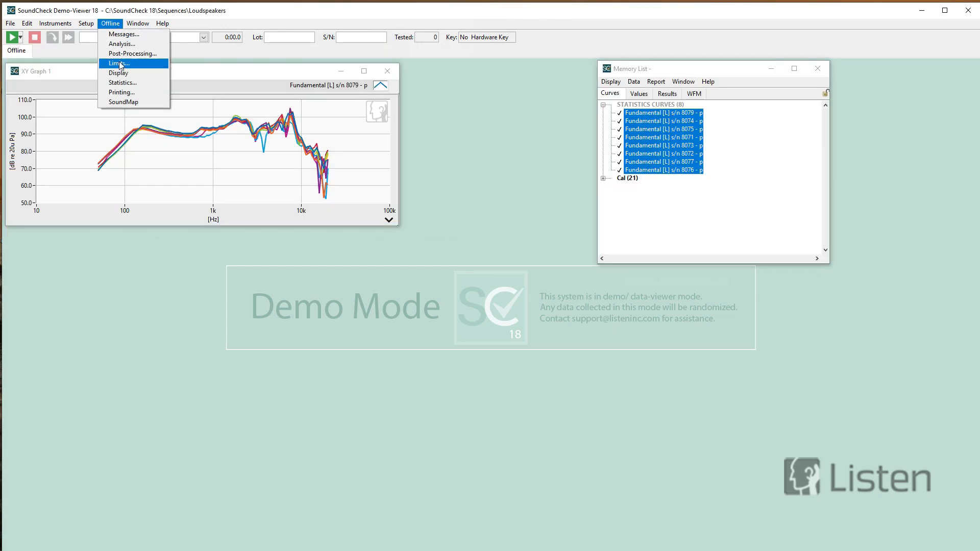
click(122, 82)
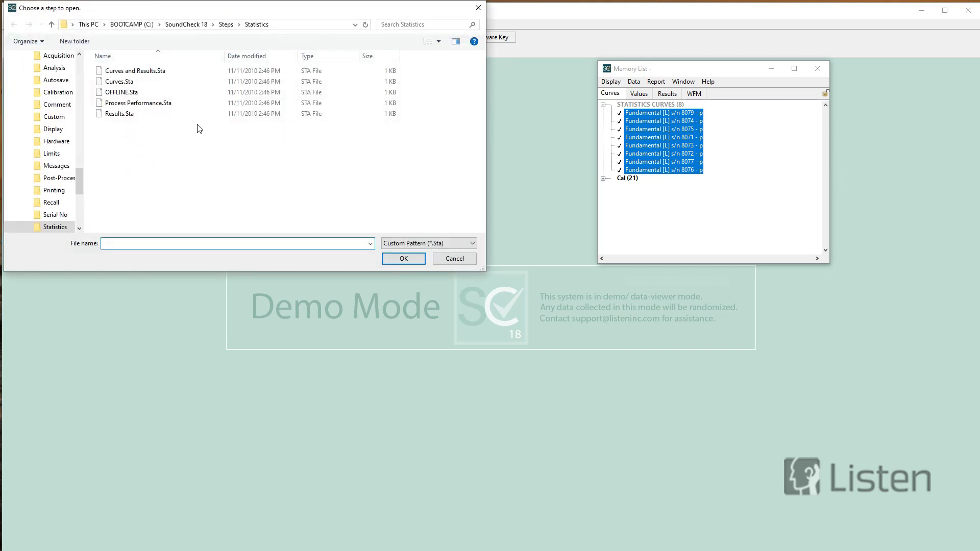
click(130, 94)
double_click(130, 94)
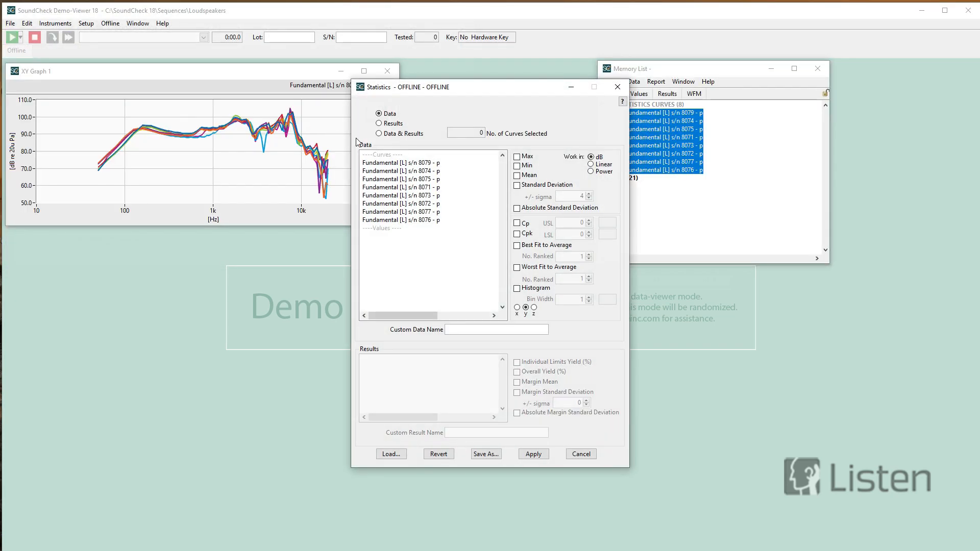
shift+click(401, 221)
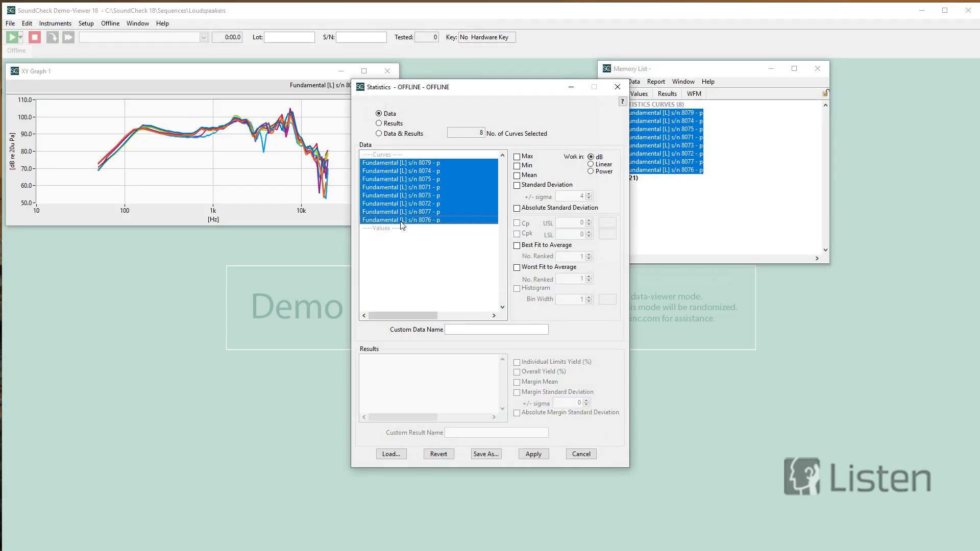
click(517, 246)
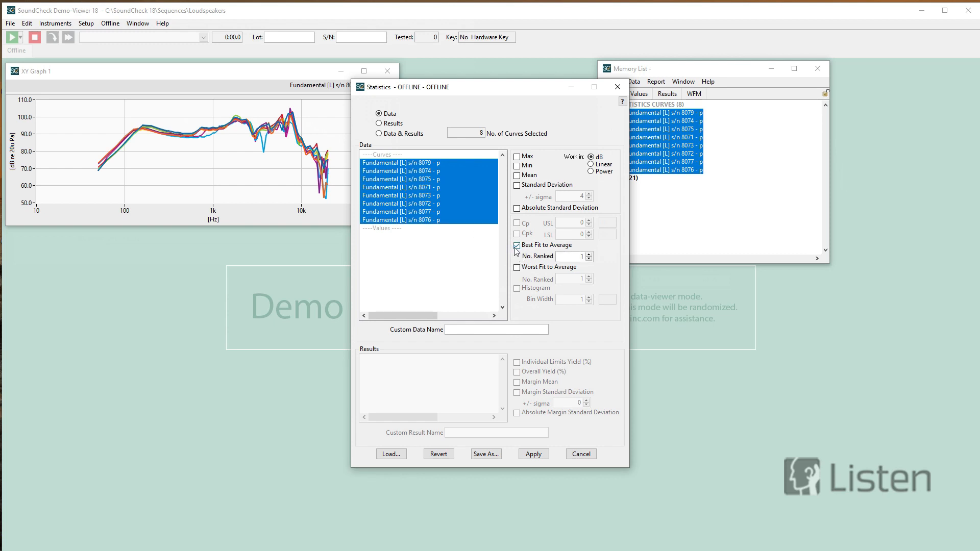
click(517, 246)
click(517, 268)
click(518, 268)
- Calculate the mean of the selected Fundamental curves and close the statistics editor
click(517, 176)
click(534, 454)
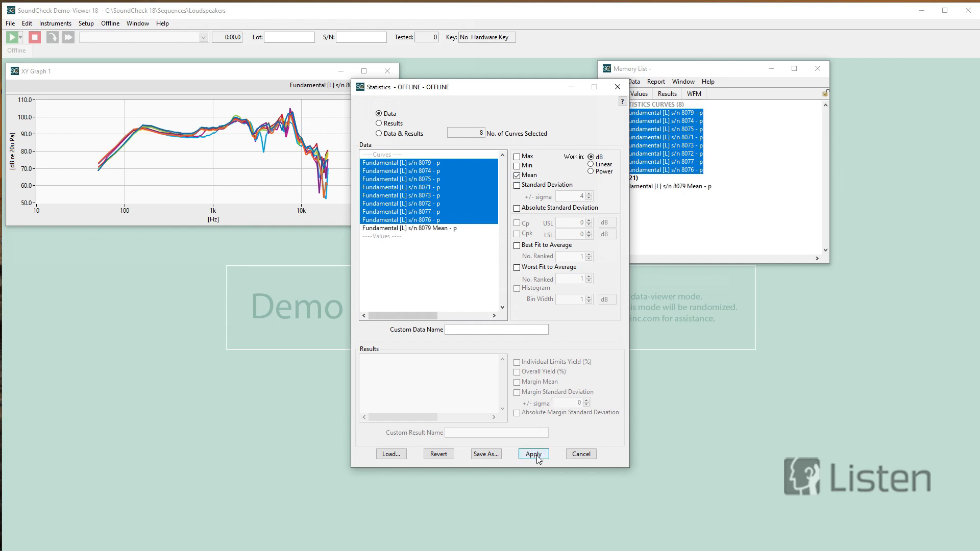
click(617, 86)
- Display the mean curve on a new XY graph and place that graph directly below XY Graph 1
click(652, 186)
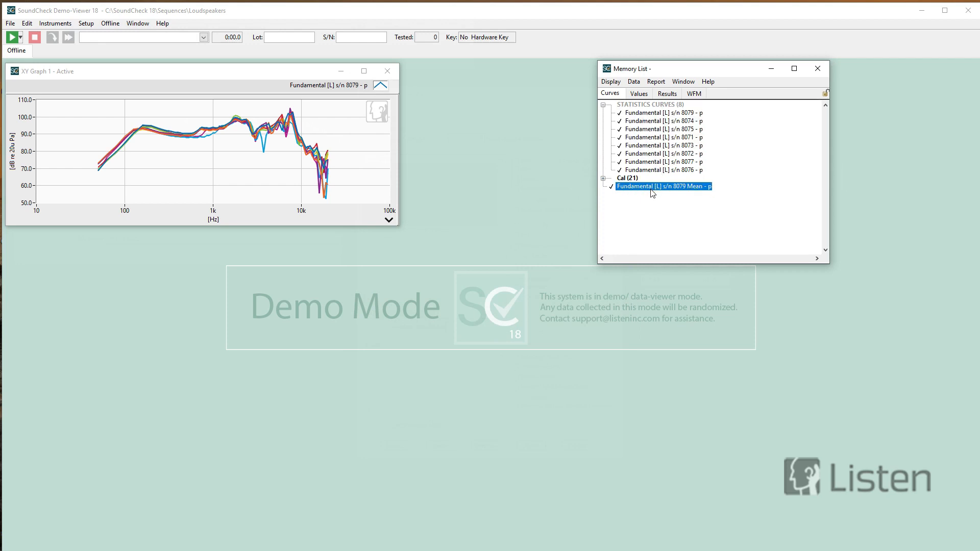
right_click(651, 187)
mouse_move(663, 205)
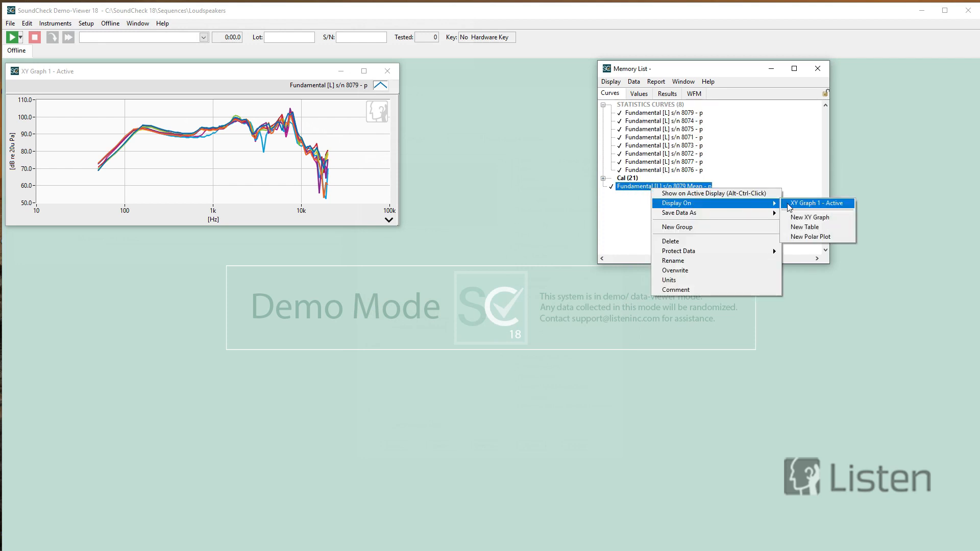
click(811, 215)
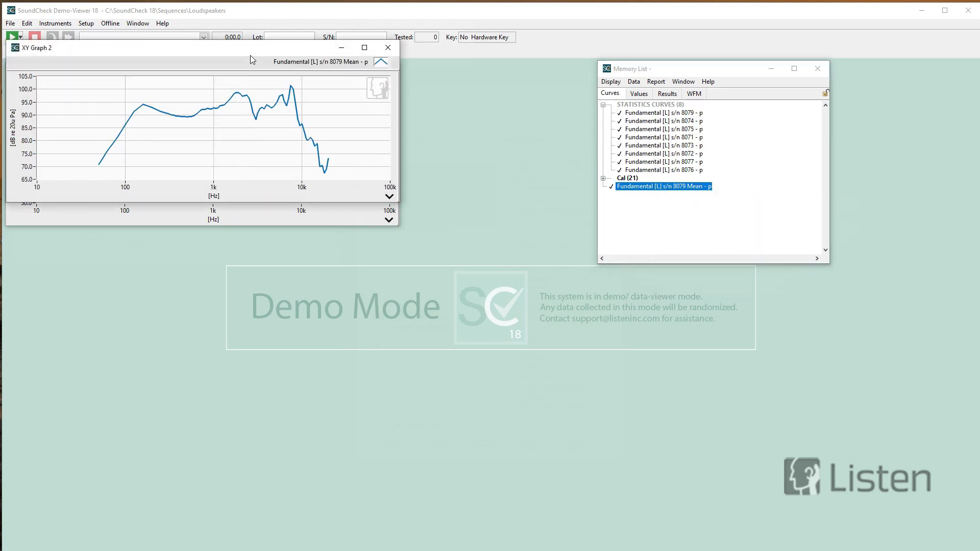
drag(250, 57, 248, 238)
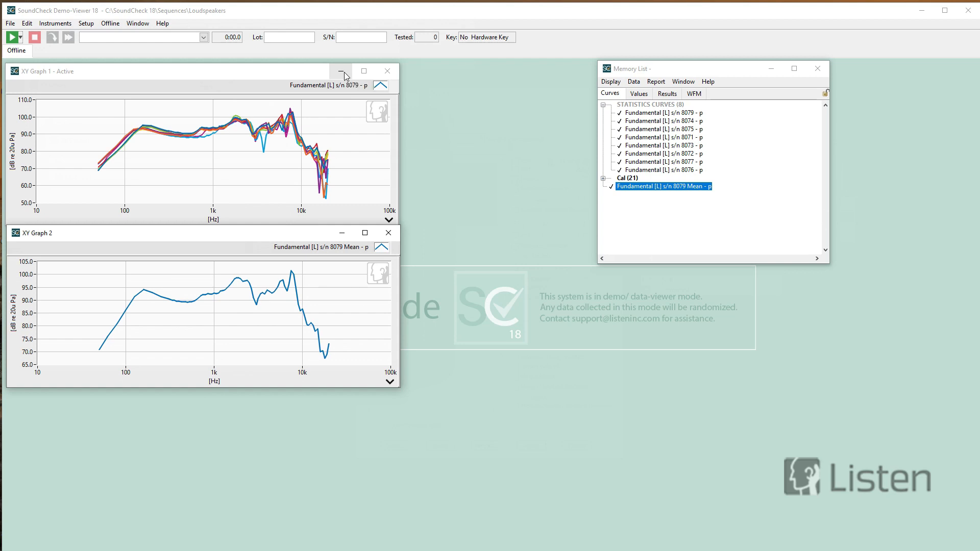
- Add a Recall WAV step from the Recall templates to the empty sequence in the Sequence Editor and open its settings
key(alt+Tab)
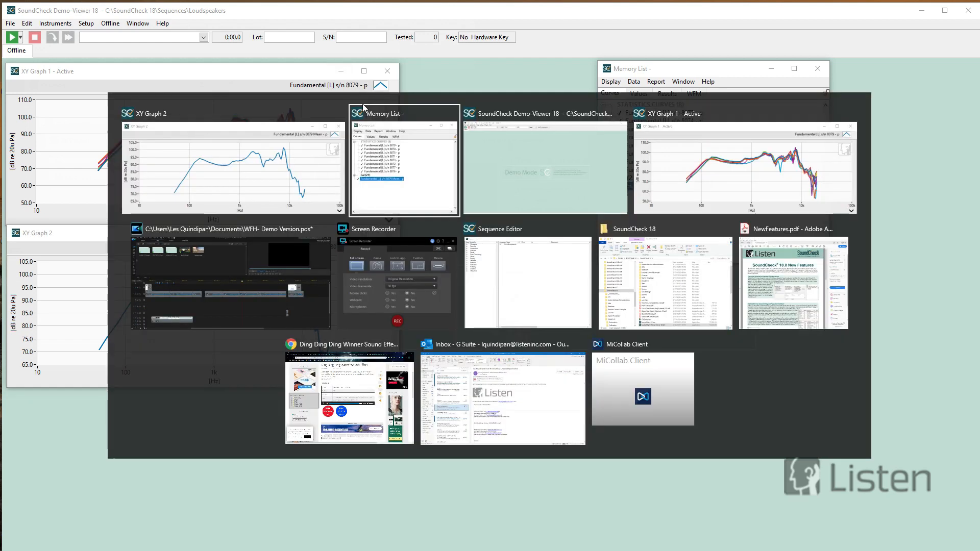
click(544, 277)
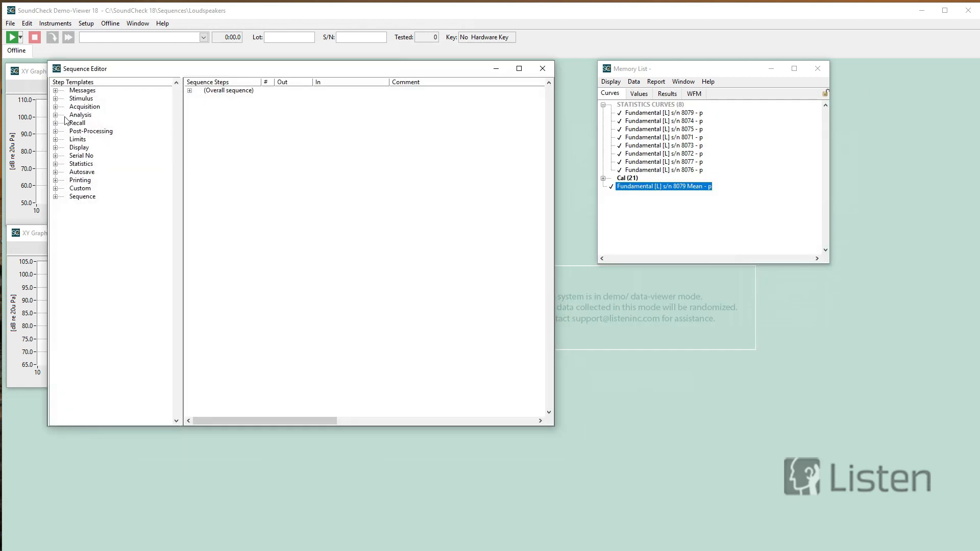
click(56, 123)
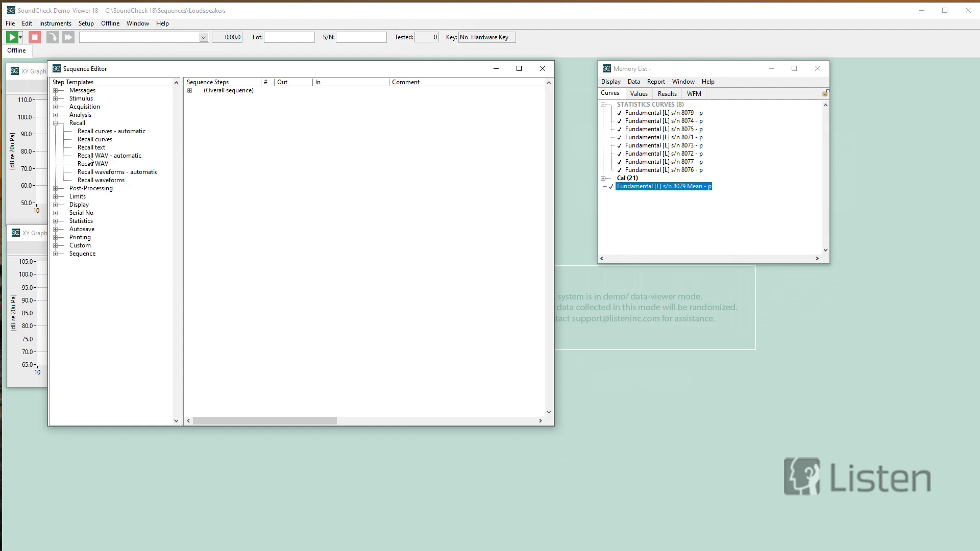
drag(91, 163, 235, 104)
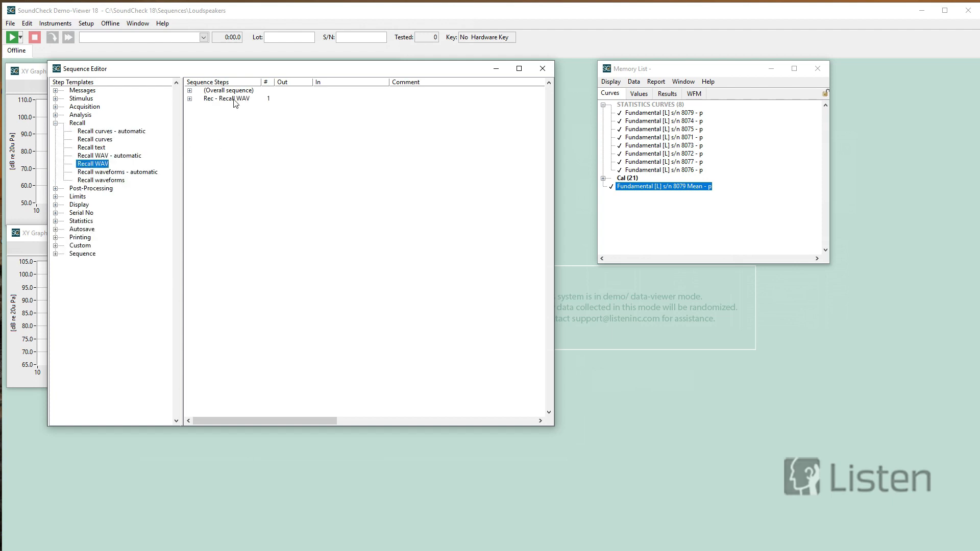
double_click(235, 99)
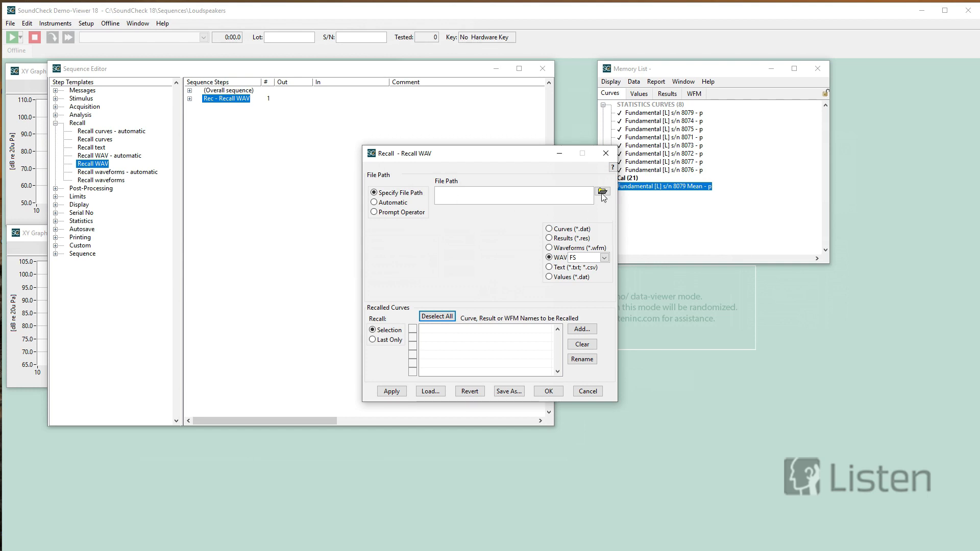
- Set the Recall WAV step's file path to itu real speech.wav from the SoundCheck 18 wav files folder and accept the settings
click(603, 193)
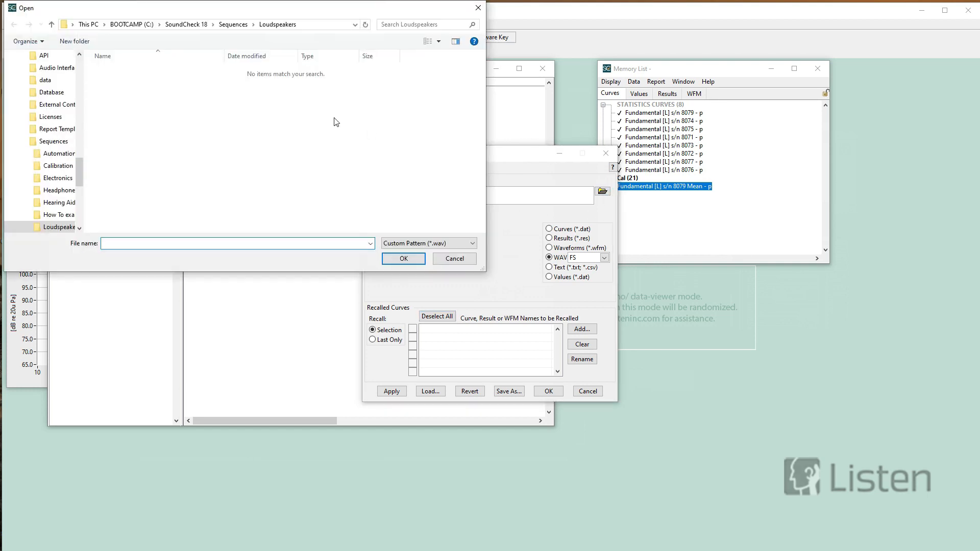
click(232, 26)
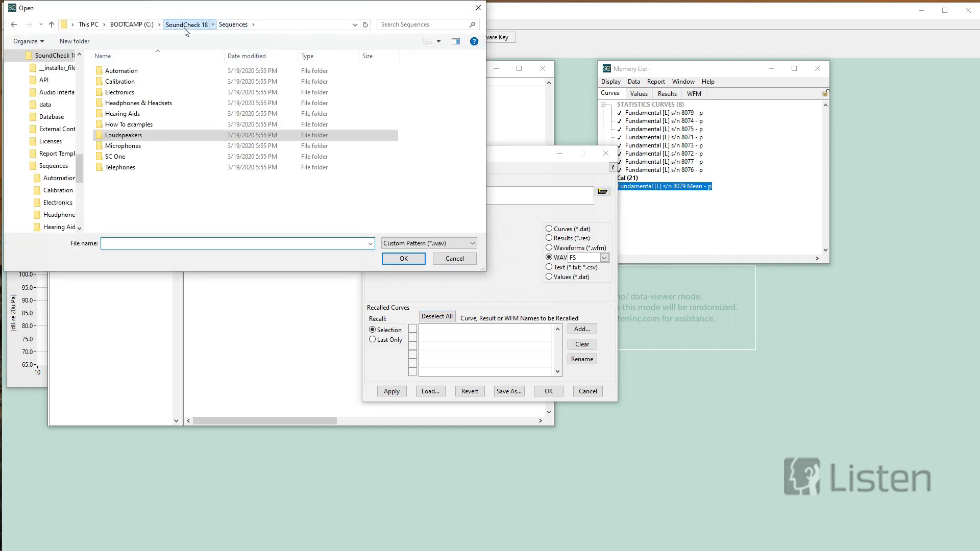
click(186, 25)
click(111, 229)
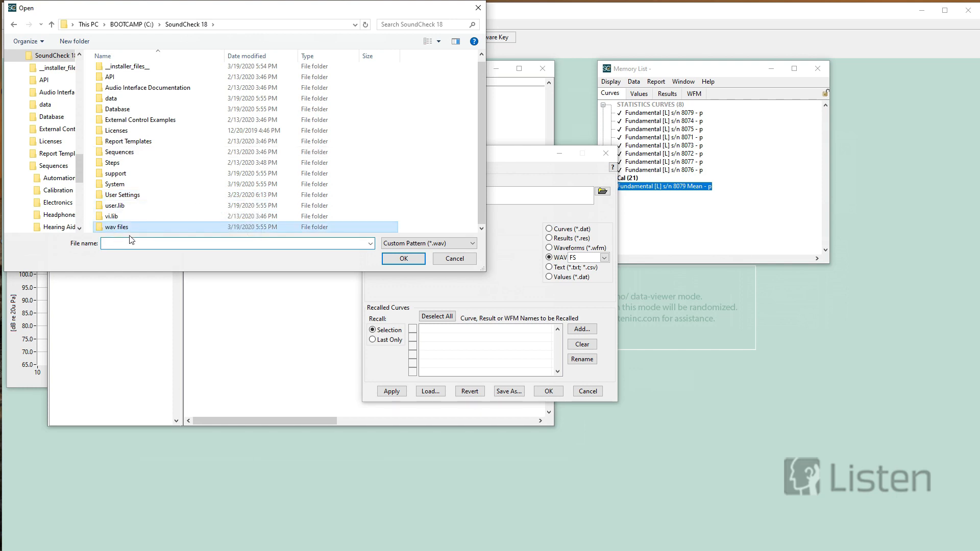
double_click(145, 229)
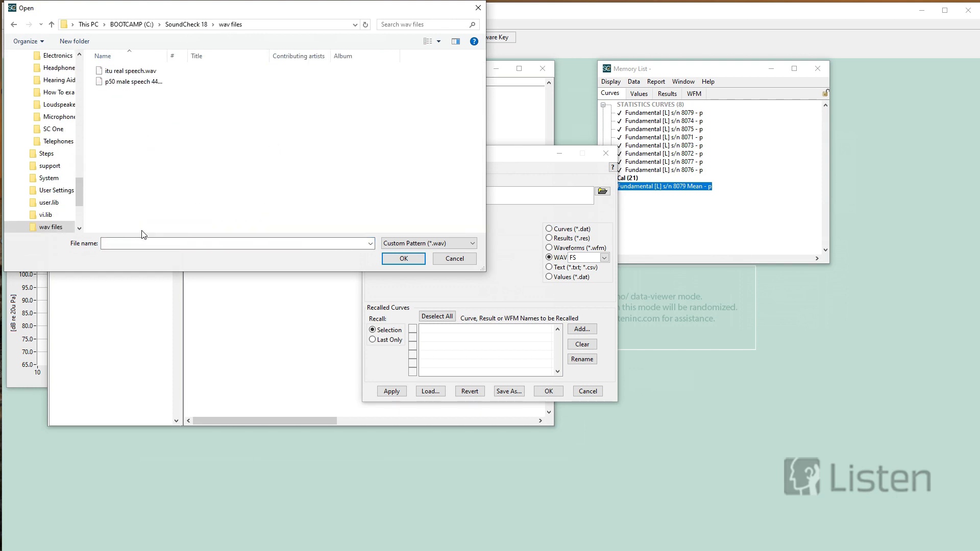
click(141, 72)
click(404, 258)
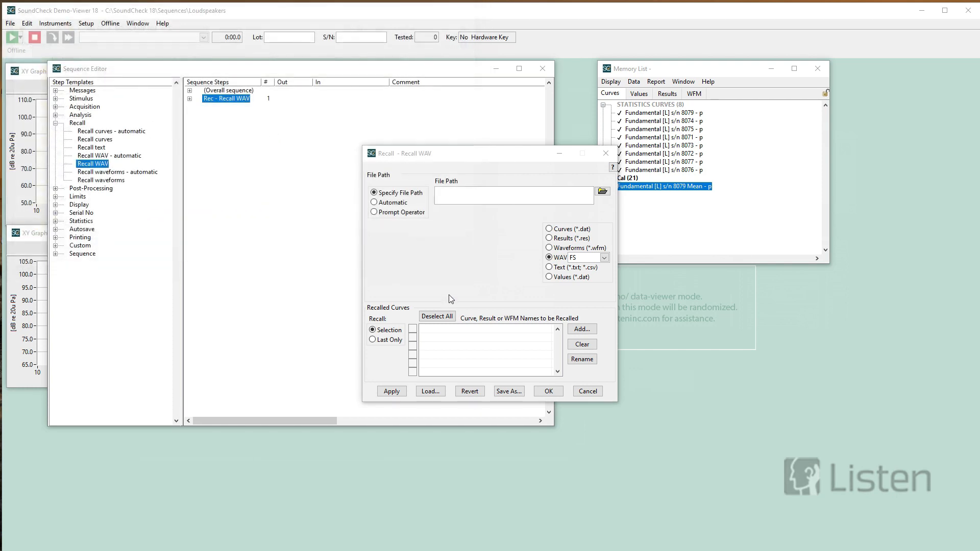
click(554, 394)
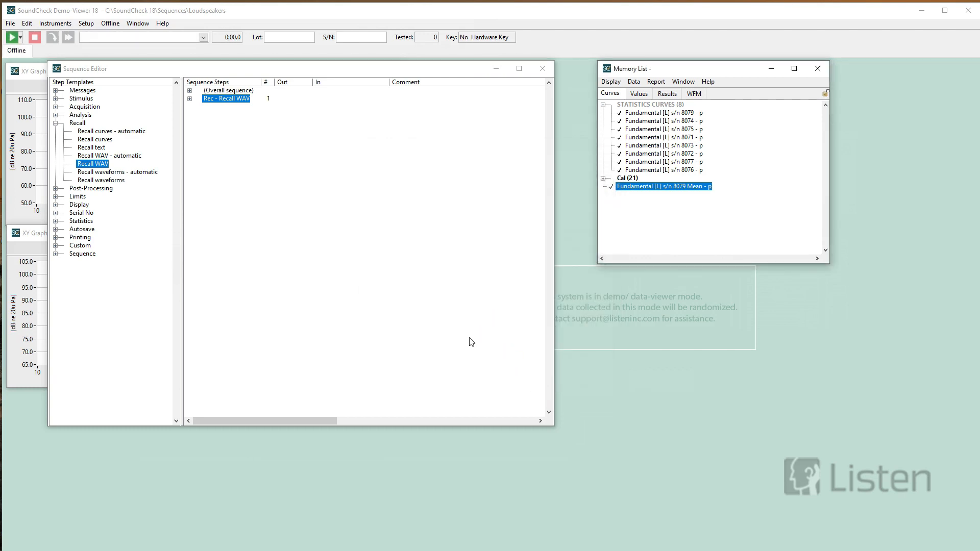
- Switch to Adobe Acrobat Reader to view the SoundCheck 18.0 New Features document
key(alt+Tab)
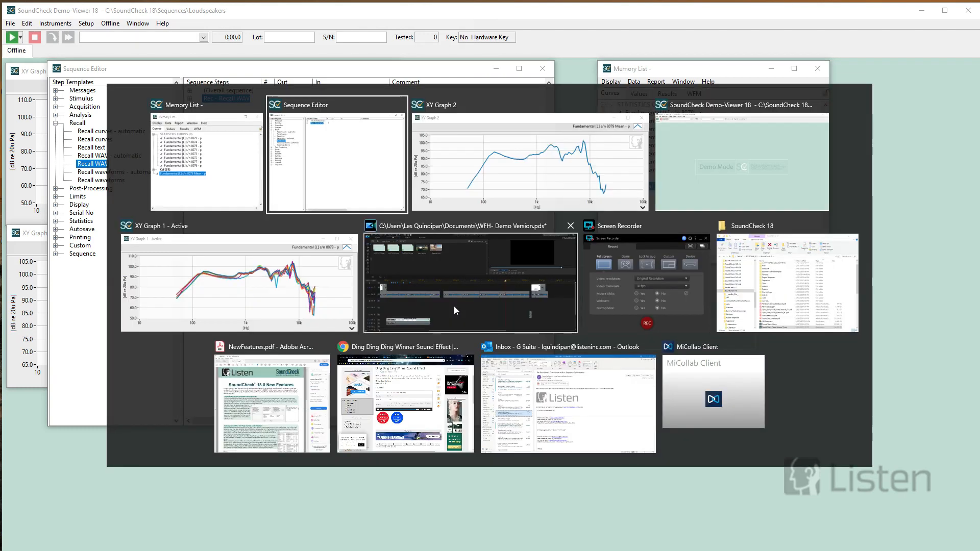
click(304, 385)
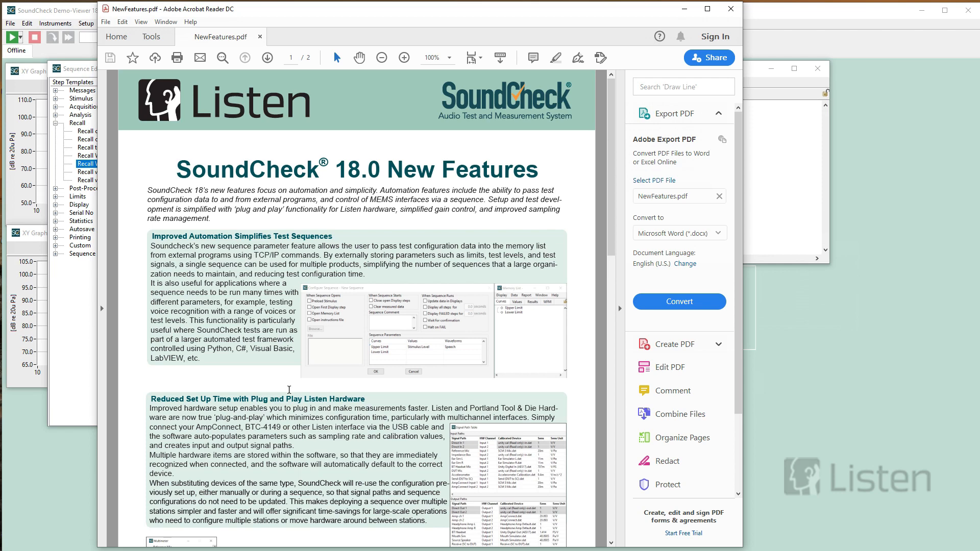
- Switch to File Explorer, open the How To examples folder within the SoundCheck 18 Sequences folder, and select IM and Diff Distortion.pdf
key(alt+Tab)
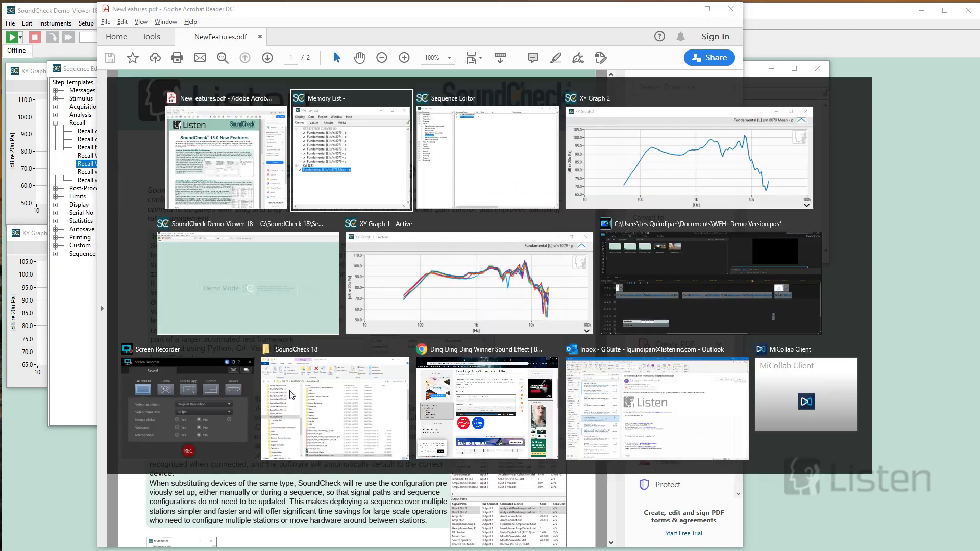
click(313, 399)
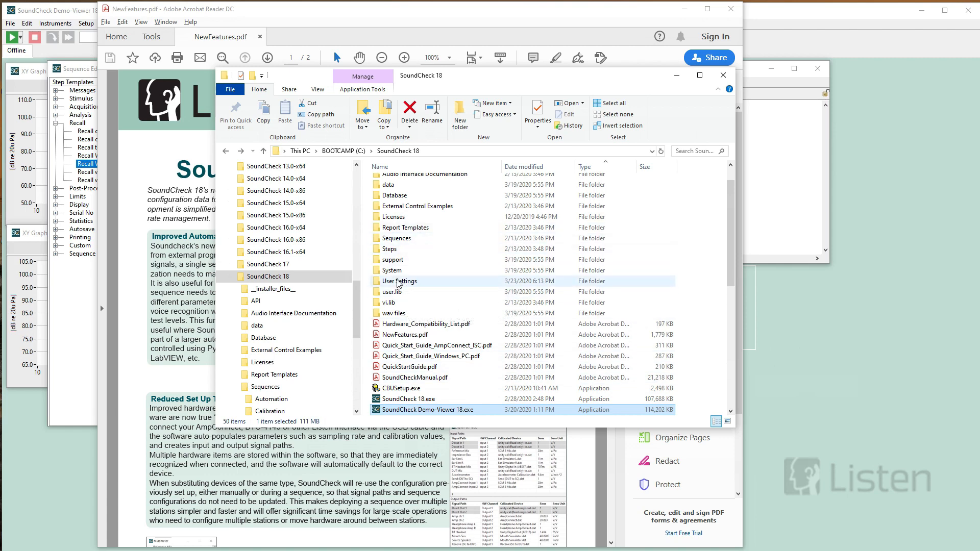
double_click(398, 238)
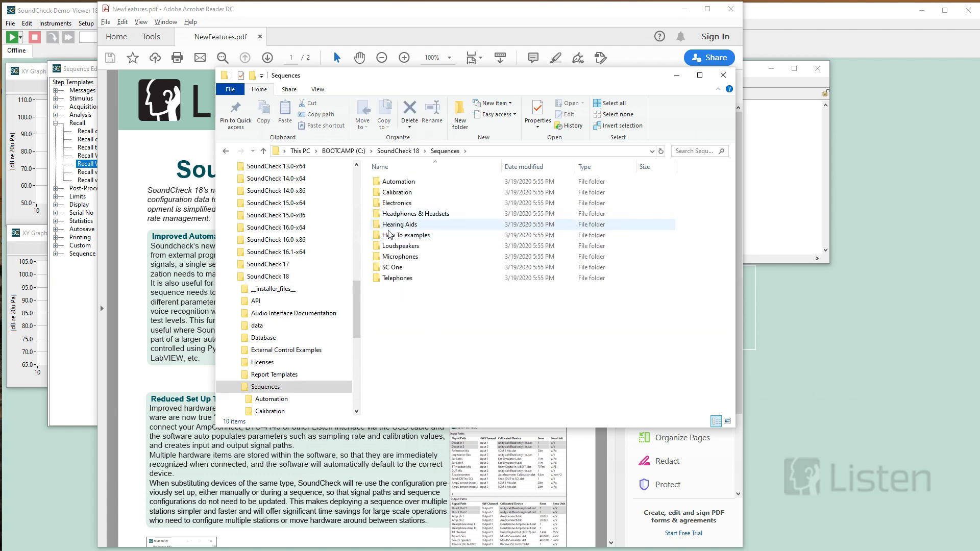
double_click(398, 234)
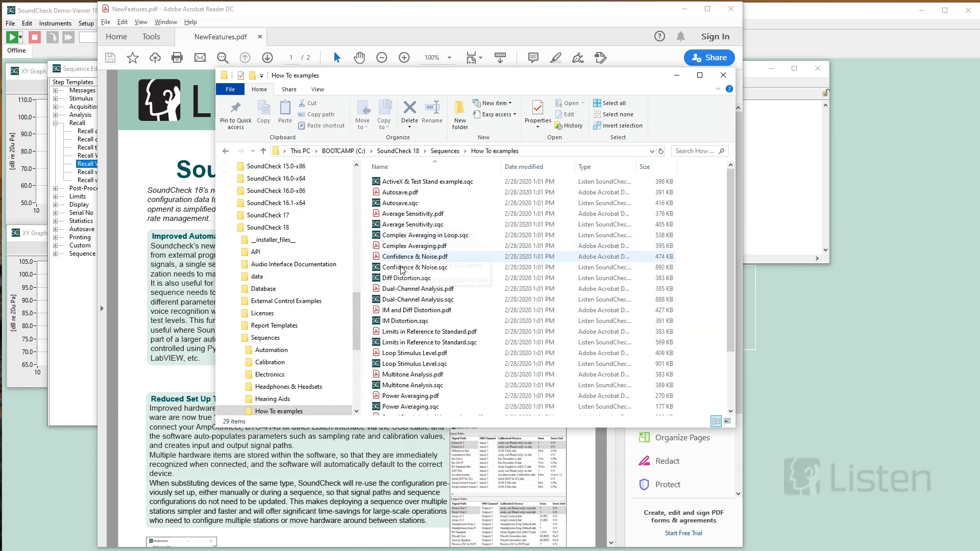
click(402, 310)
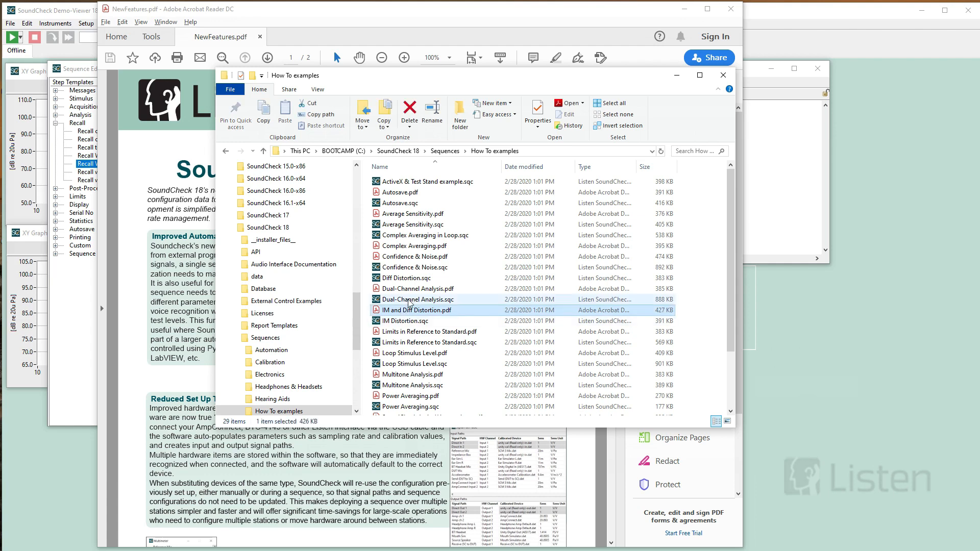